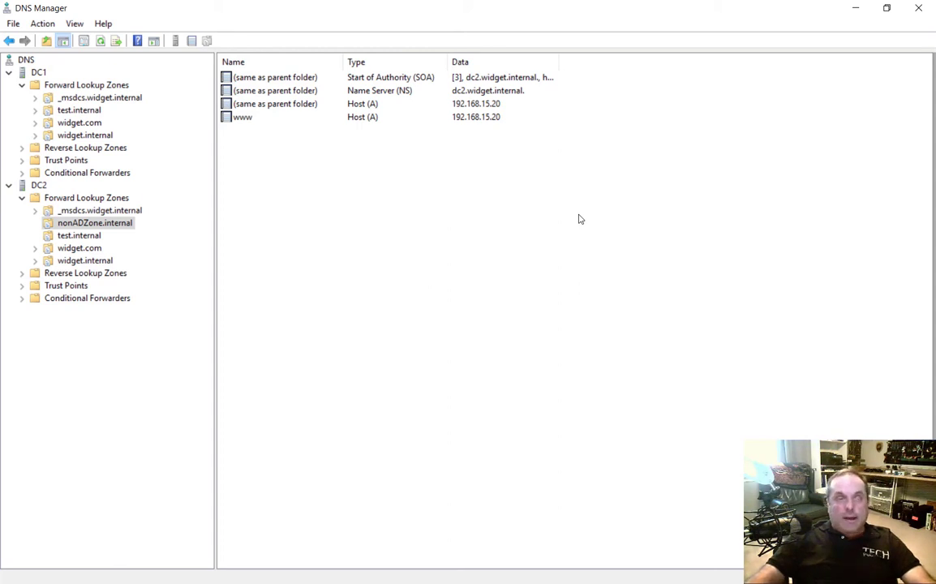
- In the zone transfer properties of DC2's nonADZone.internal, restrict transfers to only the following servers
{"action": "left_click", "coordinate": [98, 224]}
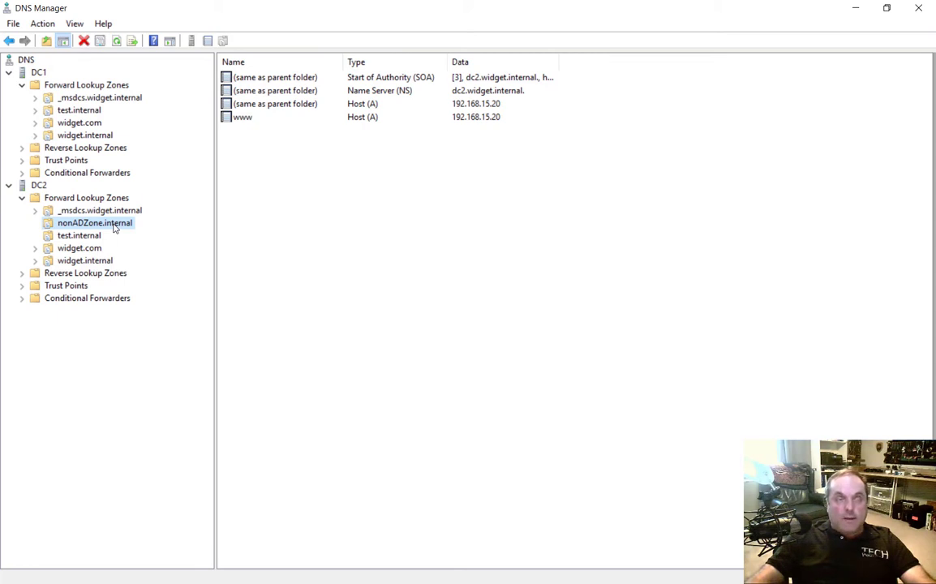
{"action": "right_click", "coordinate": [115, 226]}
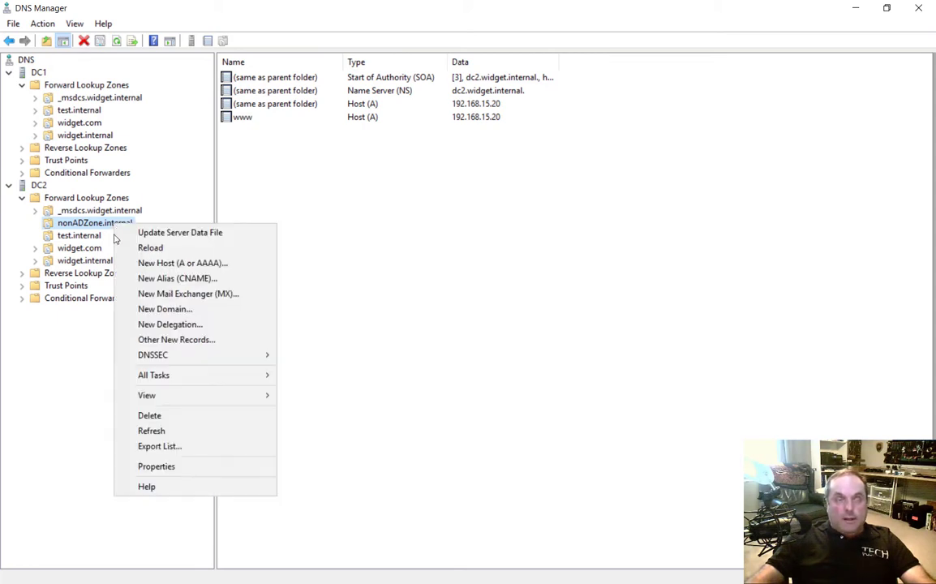
{"action": "left_click", "coordinate": [157, 468]}
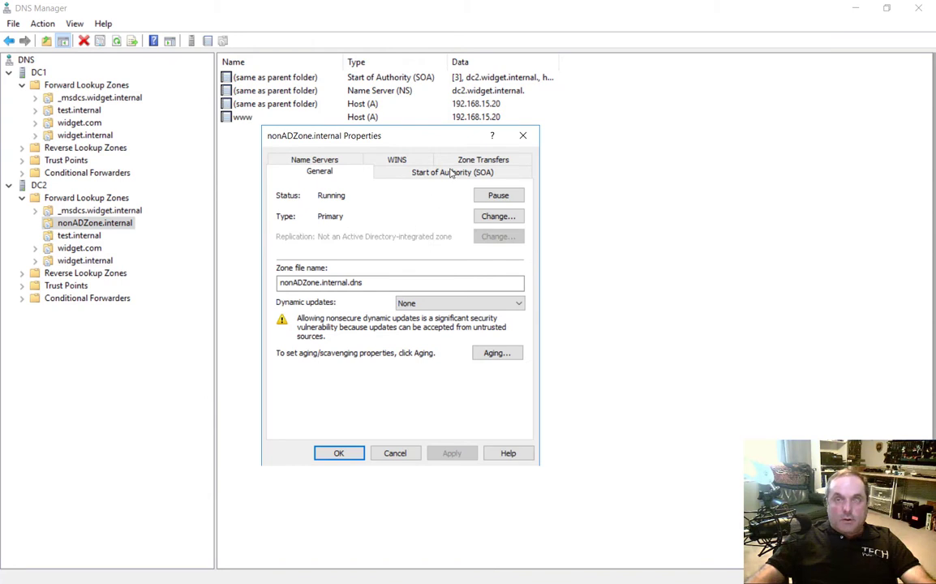
{"action": "left_click", "coordinate": [461, 162]}
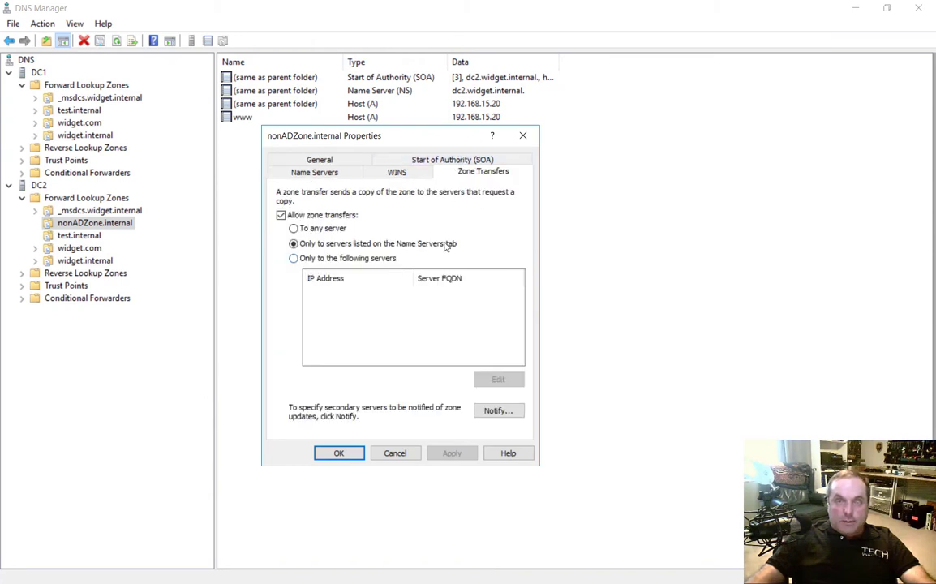
{"action": "left_click", "coordinate": [293, 259]}
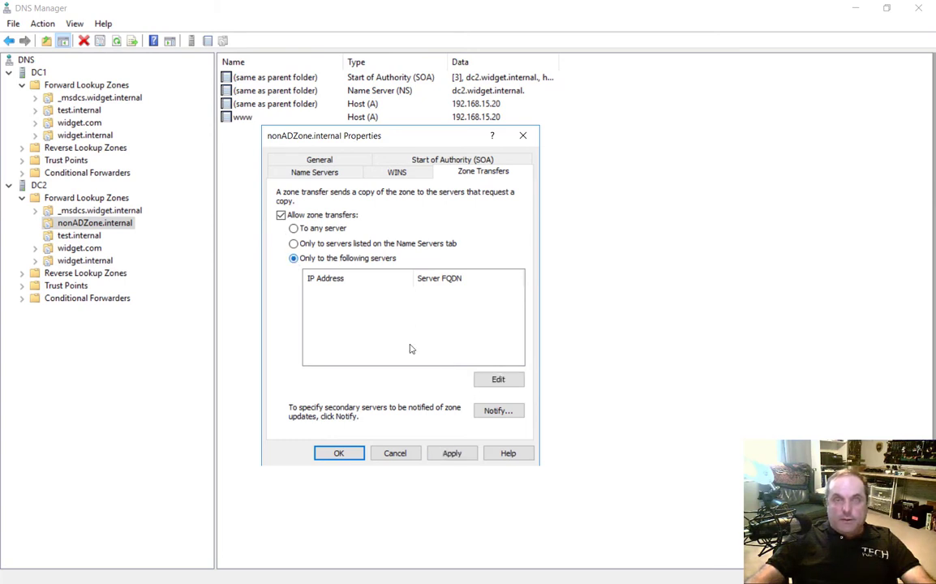
{"action": "left_click", "coordinate": [364, 247]}
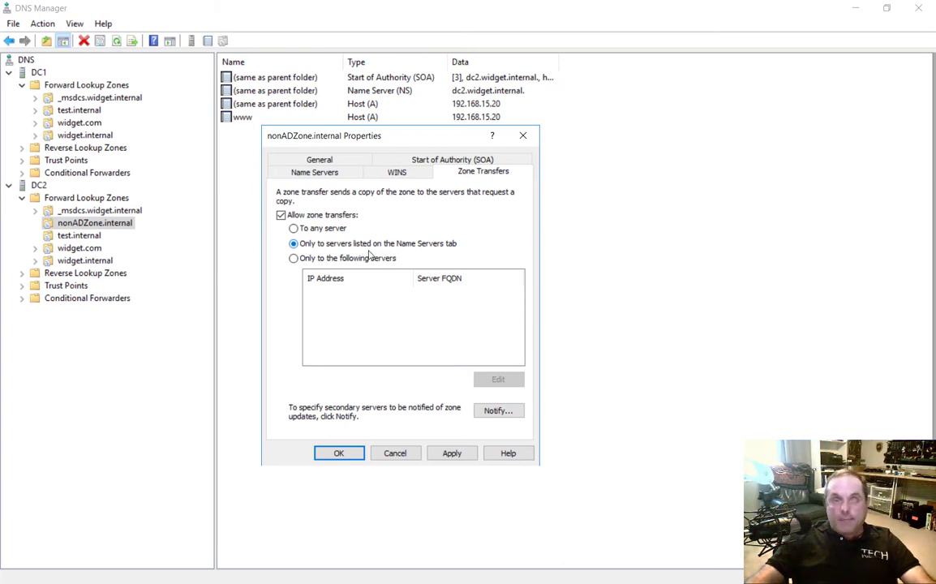
{"action": "left_click", "coordinate": [367, 260]}
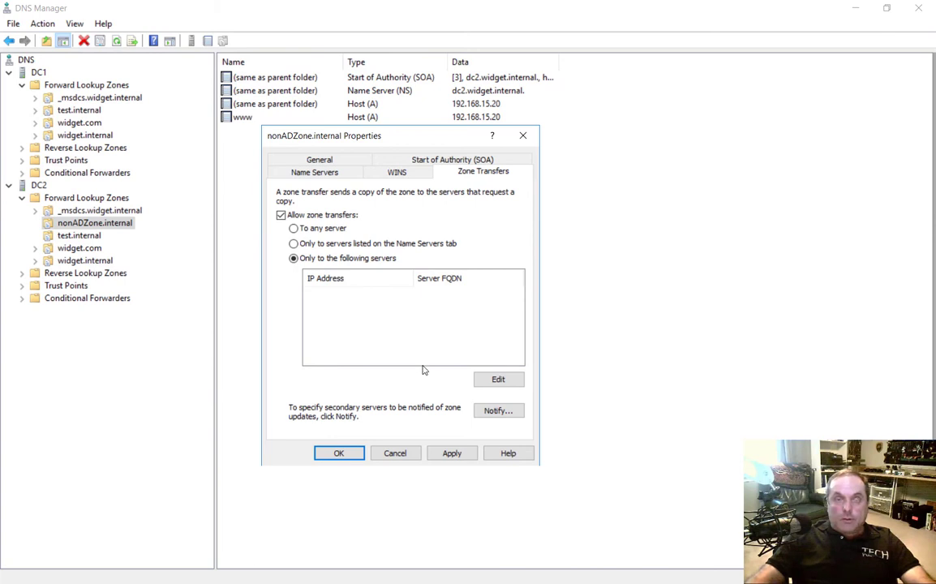
- Add 192.168.15.238 as an allowed secondary server for nonADZone.internal zone transfers and apply the zone properties
{"action": "left_click", "coordinate": [498, 379]}
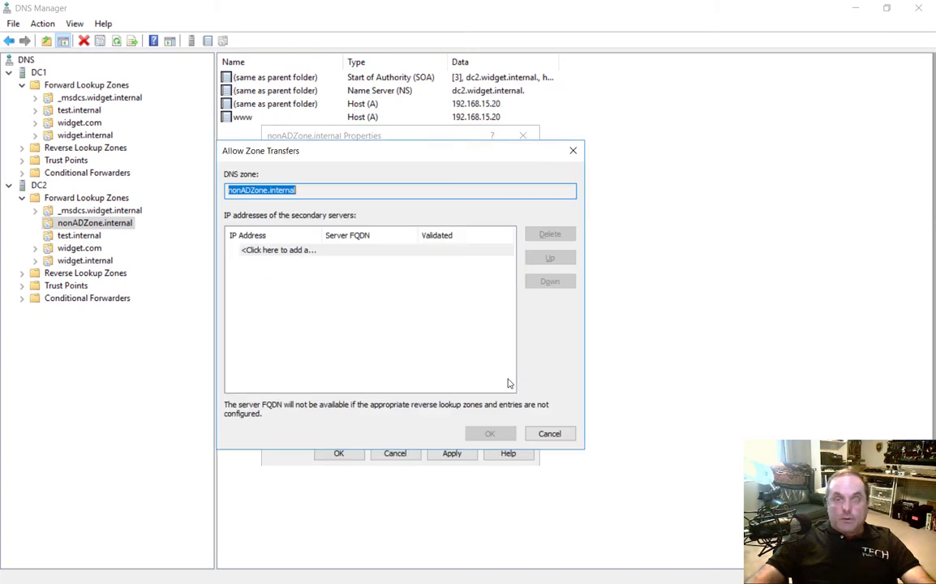
{"action": "left_click", "coordinate": [328, 254]}
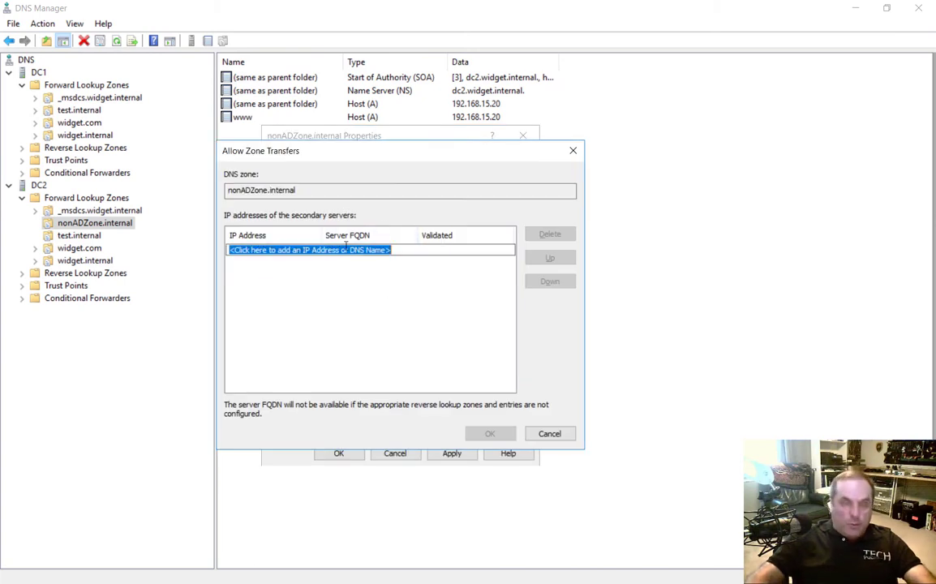
{"action": "type", "text": "d"}
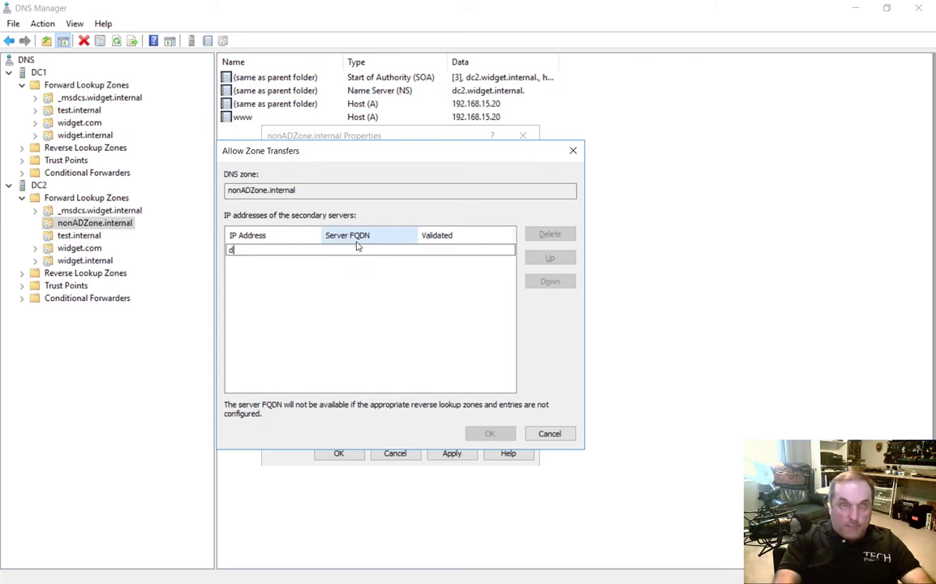
{"action": "key", "text": "BackSpace"}
{"action": "type", "text": "1"}
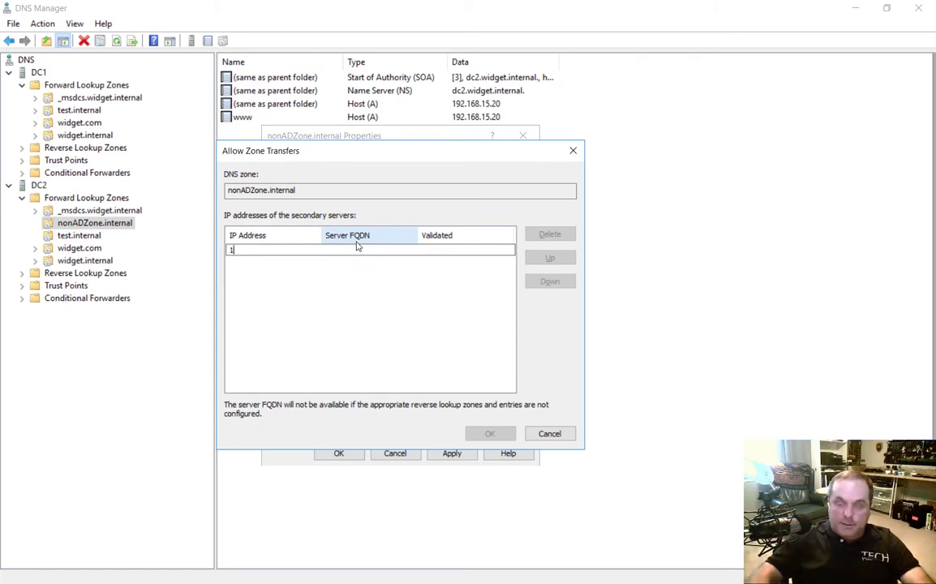
{"action": "type", "text": "92.168.15"}
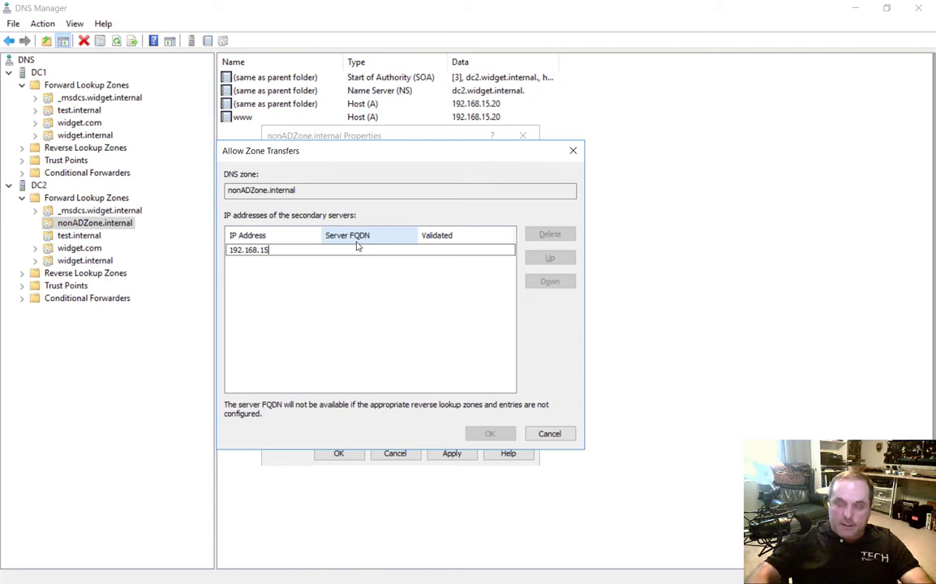
{"action": "type", "text": ".238"}
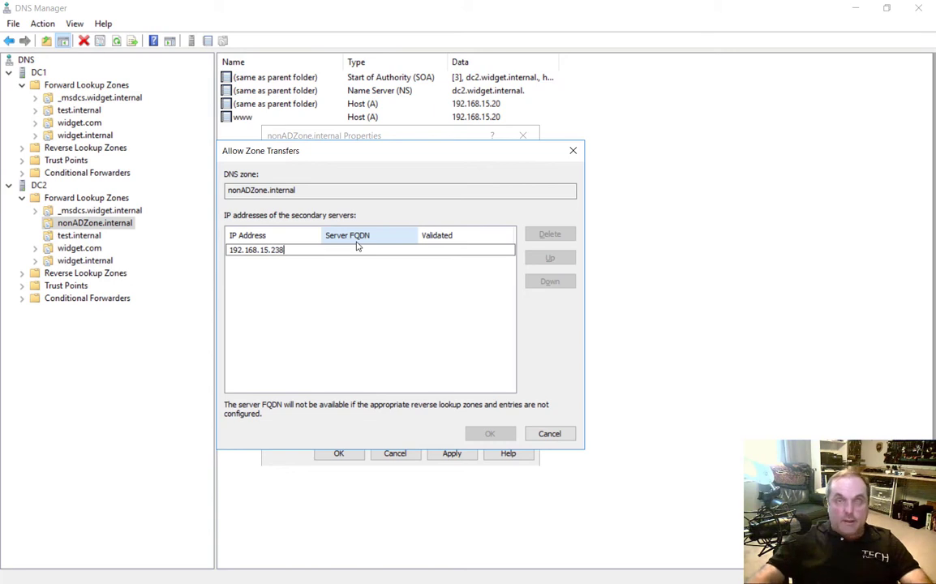
{"action": "key", "text": "Return"}
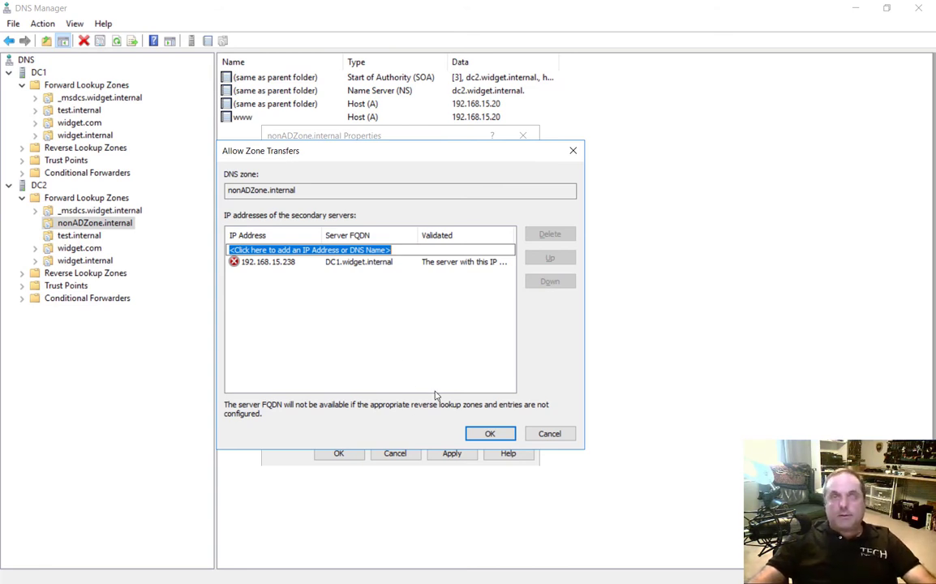
{"action": "left_click", "coordinate": [488, 433]}
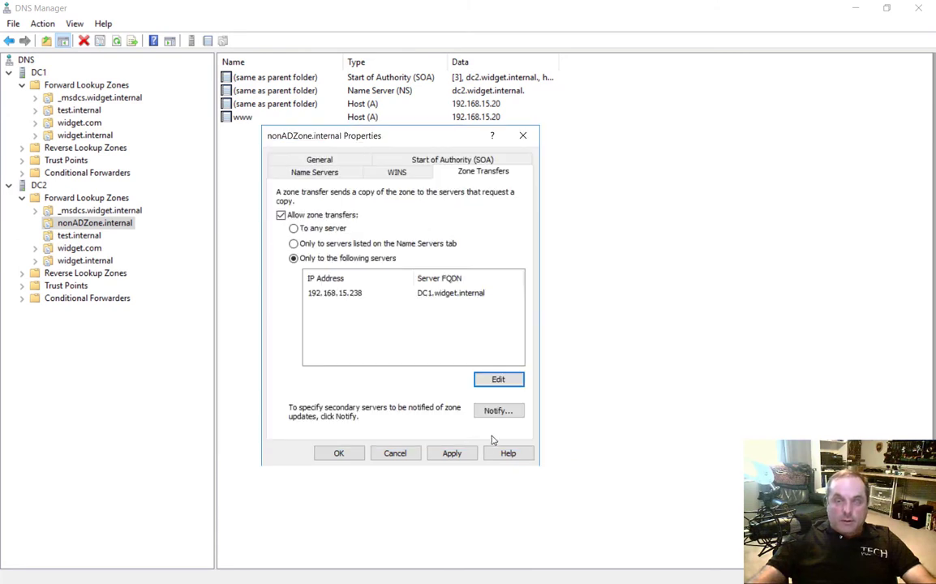
{"action": "left_click", "coordinate": [451, 457]}
{"action": "left_click", "coordinate": [340, 453]}
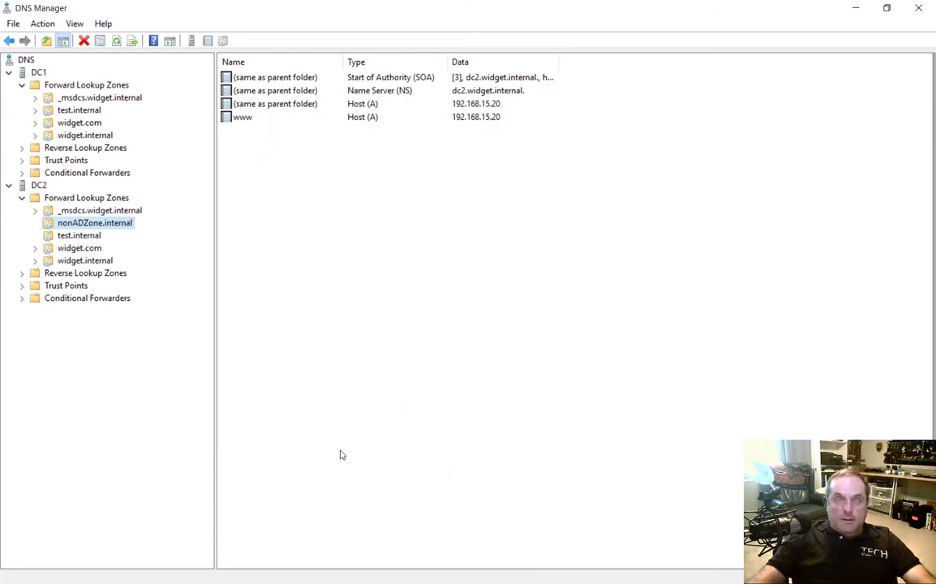
- Start a new forward lookup zone on DC1 as a stub zone that is not stored in Active Directory
{"action": "right_click", "coordinate": [98, 86]}
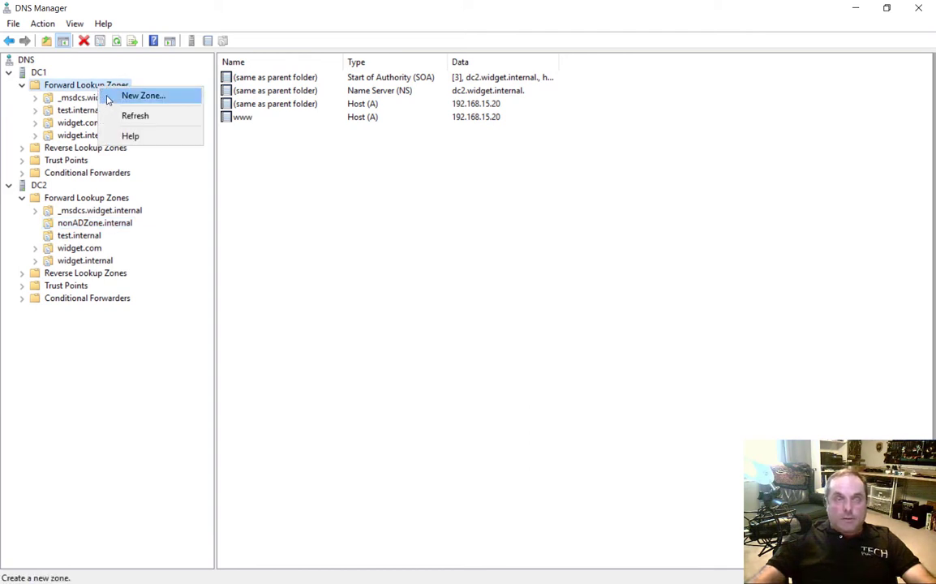
{"action": "left_click", "coordinate": [108, 95]}
{"action": "mouse_move", "coordinate": [180, 24]}
{"action": "left_mouse_down"}
{"action": "mouse_move", "coordinate": [229, 66]}
{"action": "mouse_move", "coordinate": [397, 132]}
{"action": "mouse_move", "coordinate": [388, 129]}
{"action": "left_mouse_up"}
{"action": "left_click", "coordinate": [475, 369]}
{"action": "left_click", "coordinate": [269, 271]}
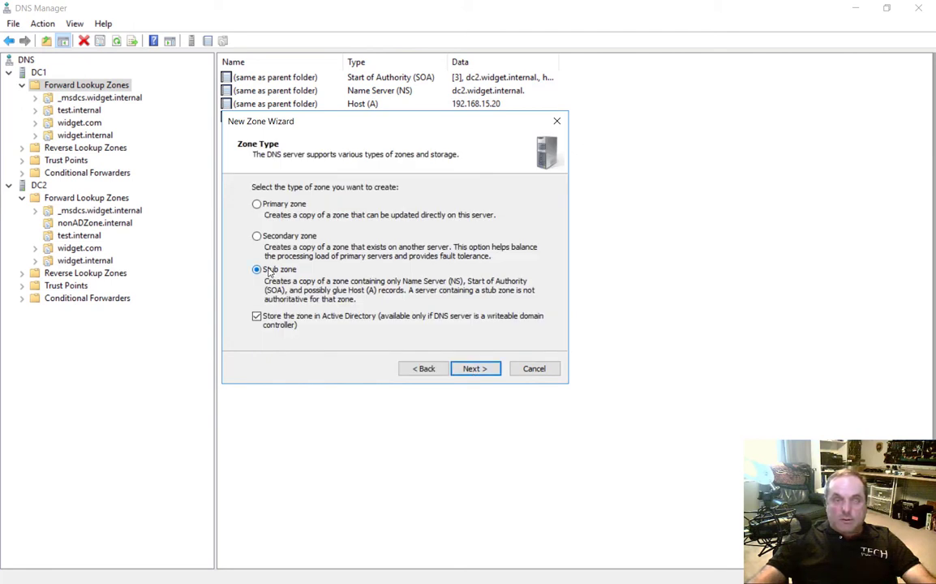
{"action": "left_click", "coordinate": [256, 315]}
{"action": "left_click", "coordinate": [474, 369]}
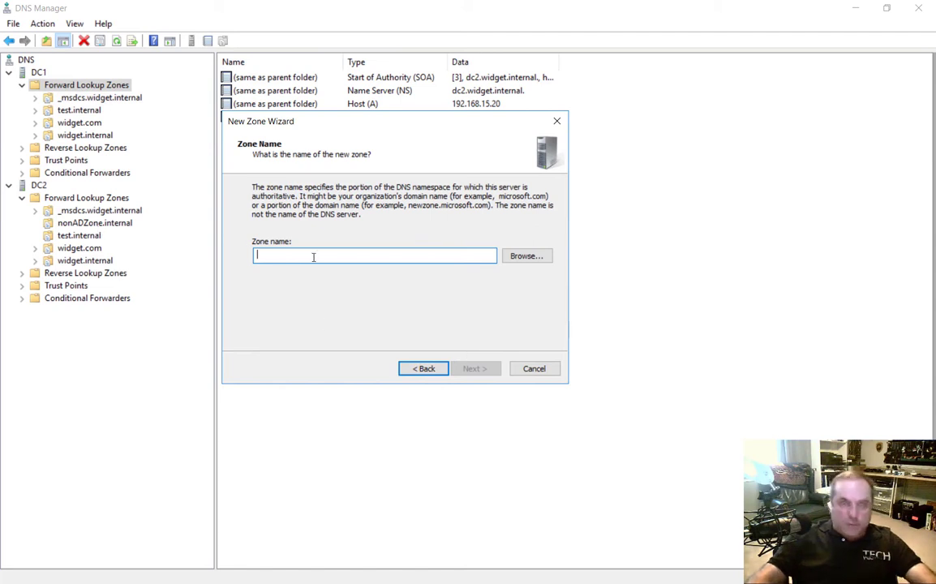
- Name the stub zone nonadzone.internal and accept the new zone file name nonadzone.internal.dns
{"action": "type", "text": "nonad"}
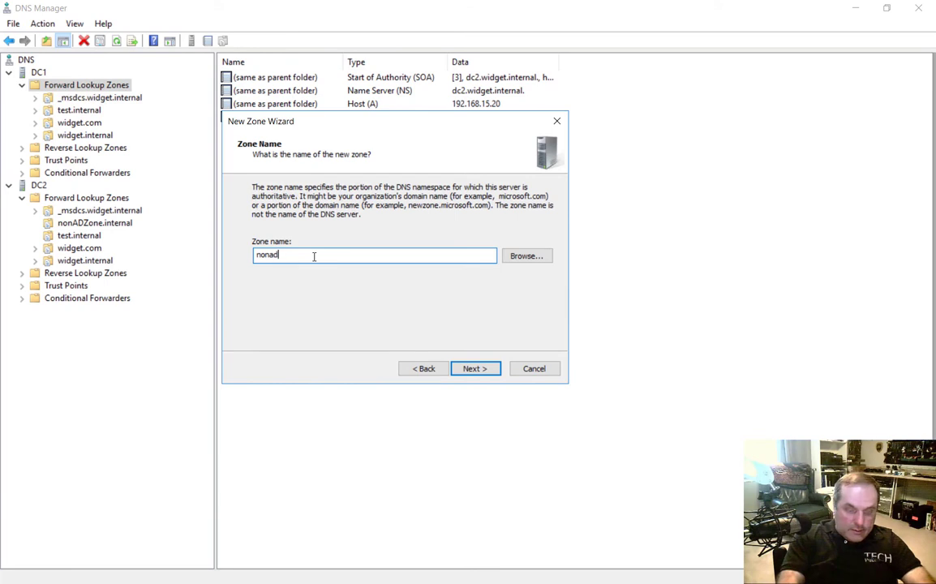
{"action": "type", "text": "zone.internal"}
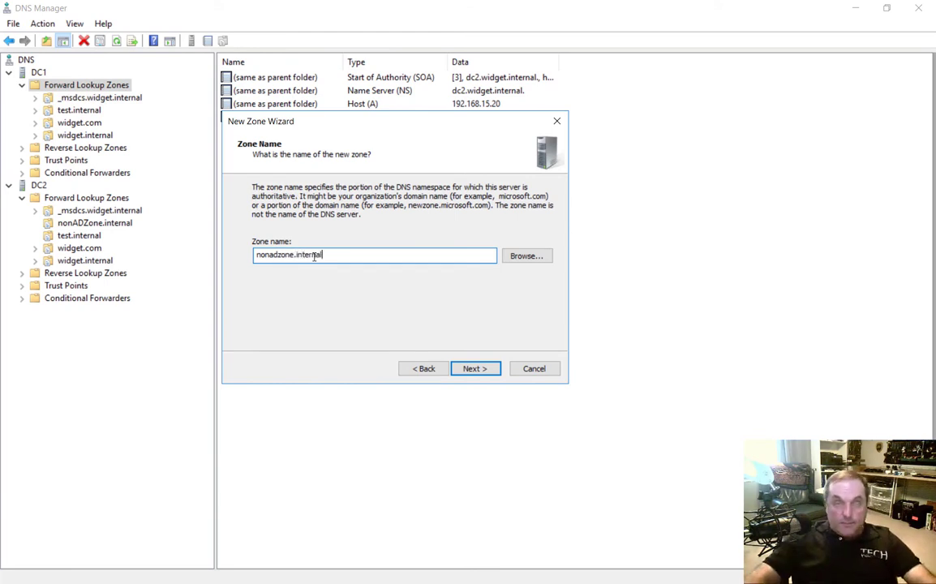
{"action": "left_click", "coordinate": [464, 370]}
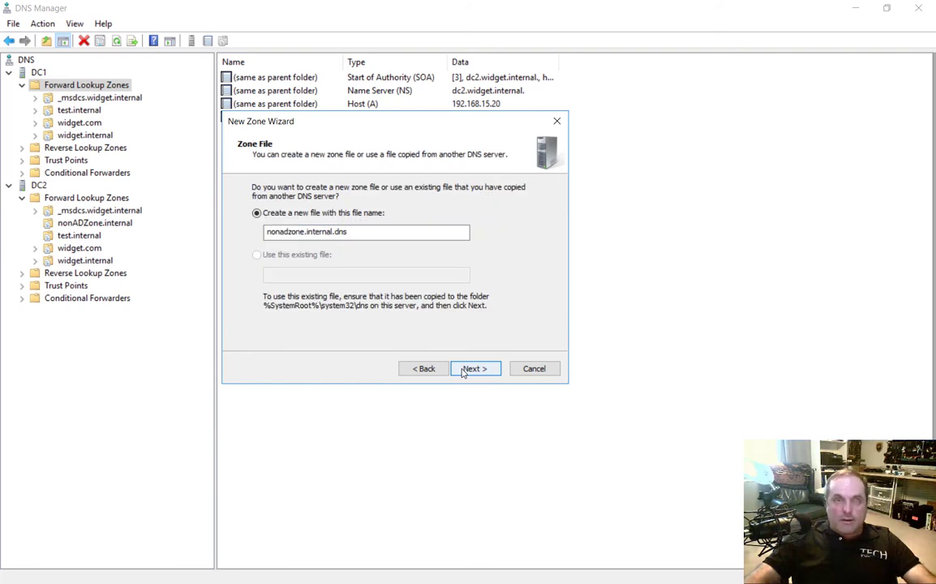
{"action": "left_click", "coordinate": [464, 369]}
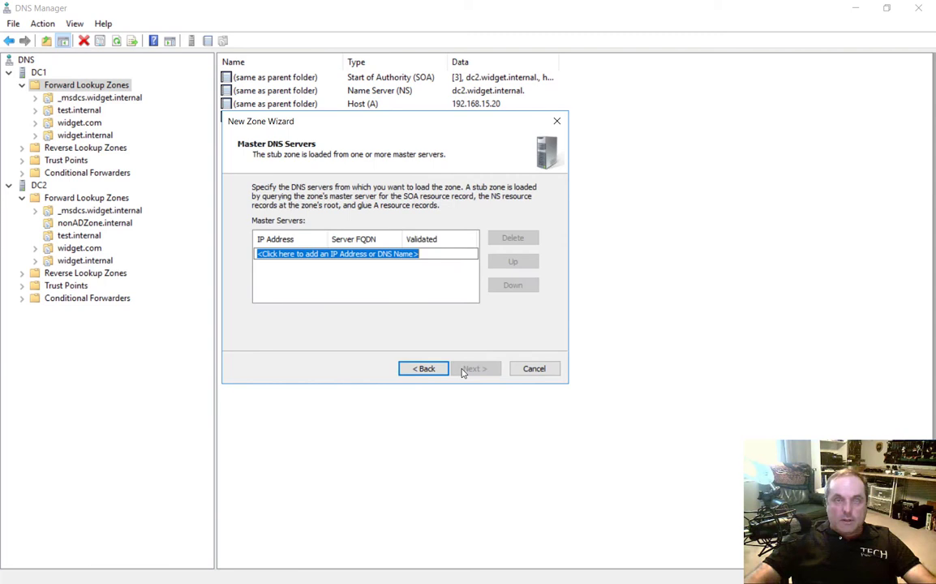
- Specify 192.168.15.239 as the stub zone's master DNS server and finish creating the zone
{"action": "left_click", "coordinate": [393, 251]}
{"action": "type", "text": "192."}
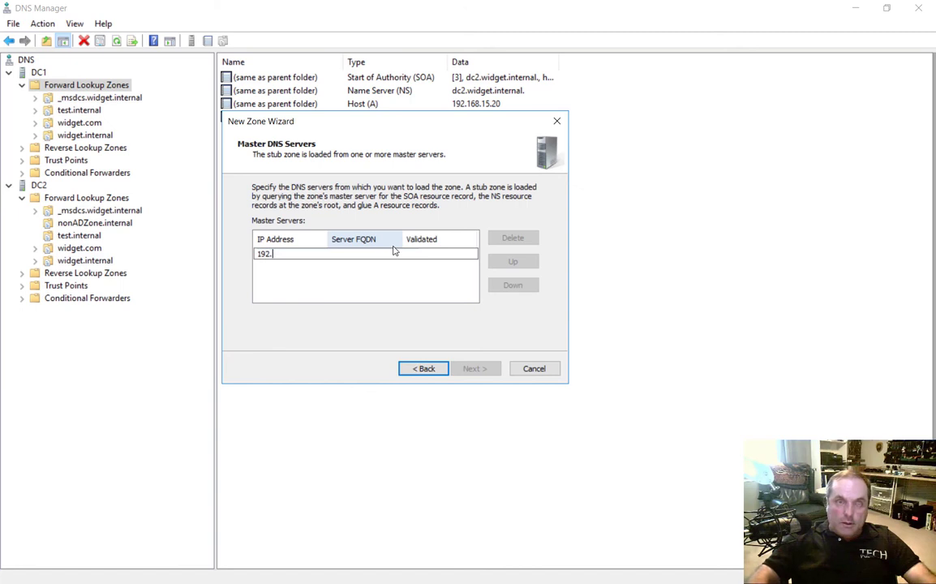
{"action": "type", "text": "168.15.239"}
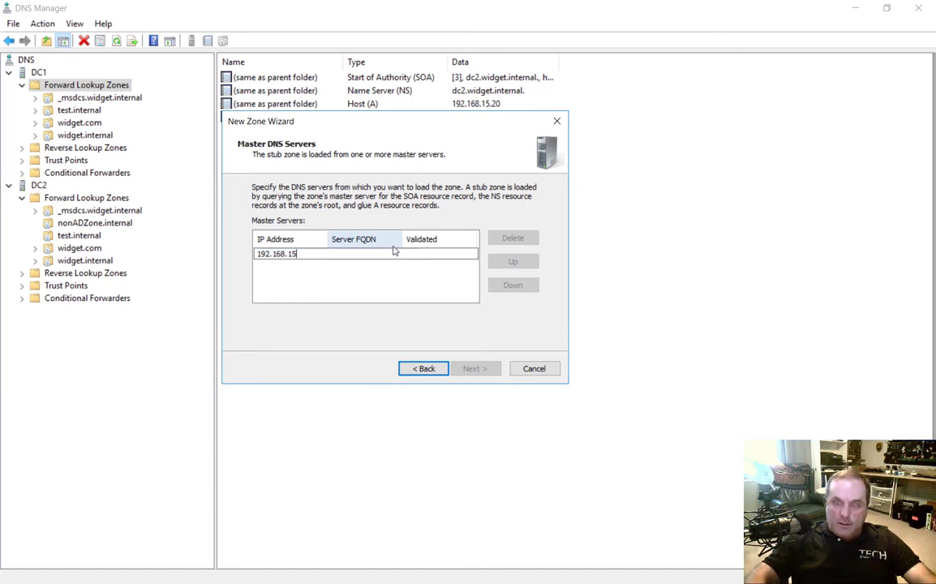
{"action": "left_click", "coordinate": [376, 301]}
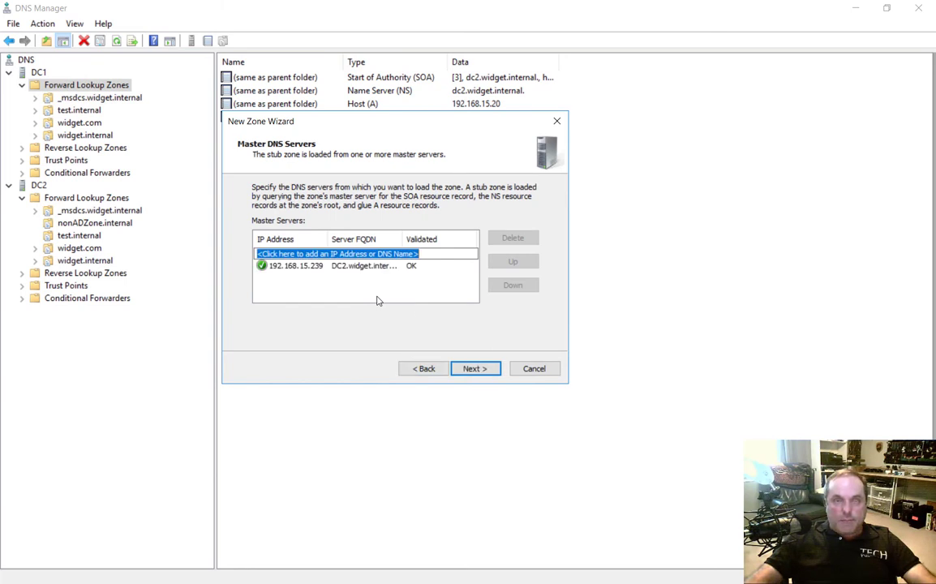
{"action": "left_click", "coordinate": [477, 369]}
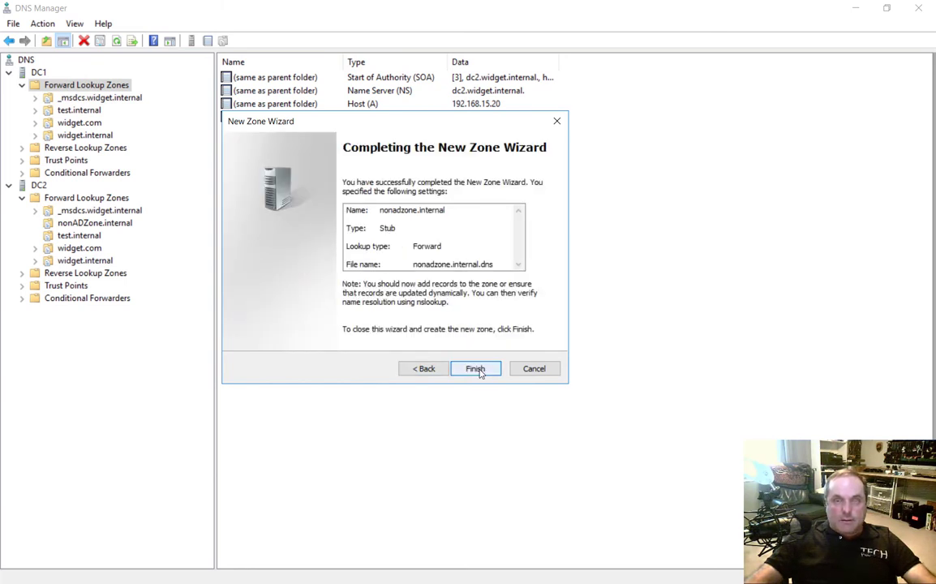
{"action": "left_click", "coordinate": [476, 369]}
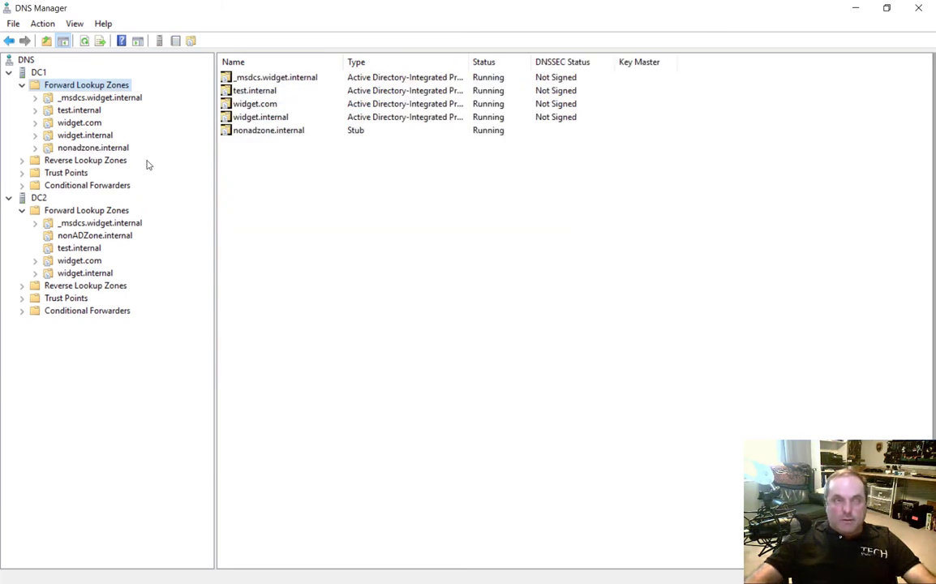
- Compare the records in DC1's nonadzone.internal stub zone with those in DC2's nonADZone.internal primary zone
{"action": "left_click", "coordinate": [74, 150]}
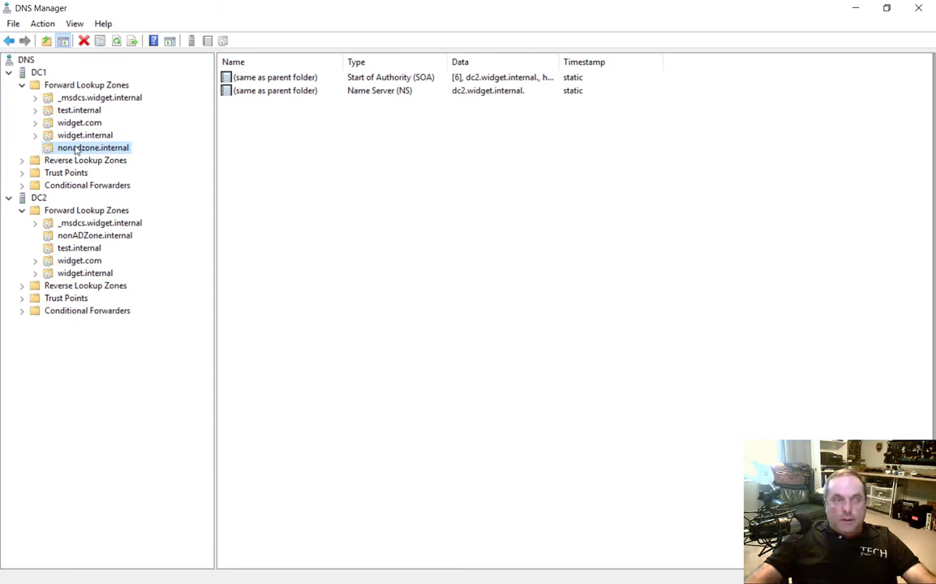
{"action": "left_click", "coordinate": [82, 236]}
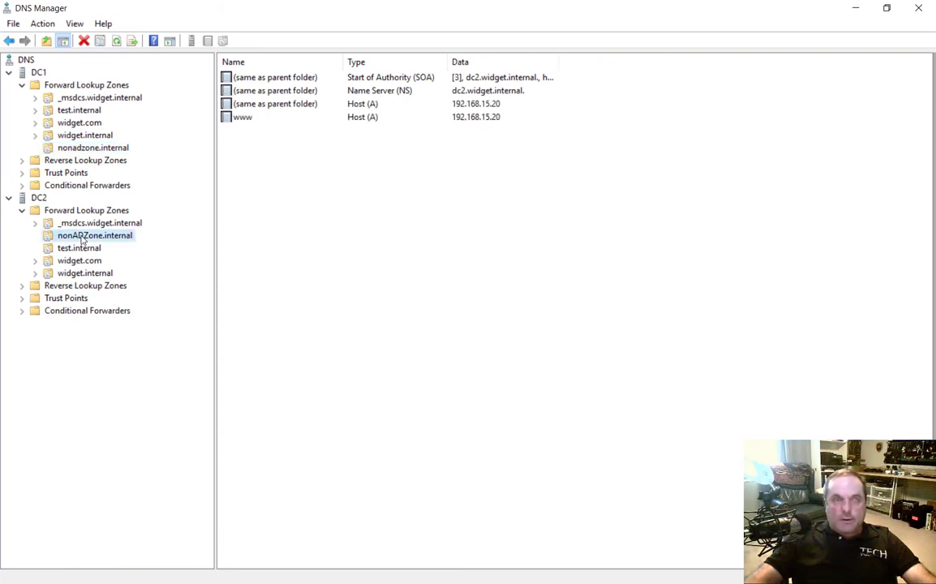
{"action": "left_click", "coordinate": [81, 146]}
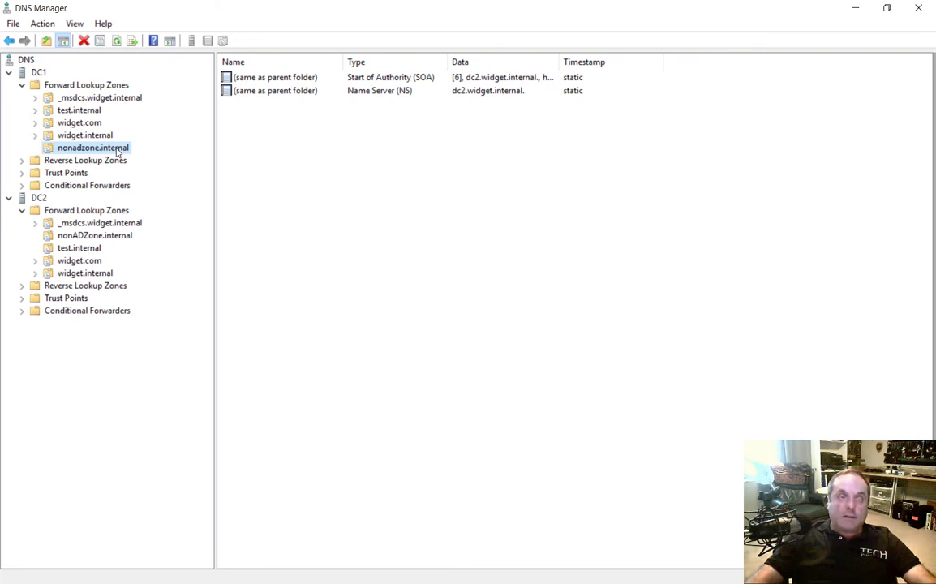
{"action": "left_click", "coordinate": [385, 262]}
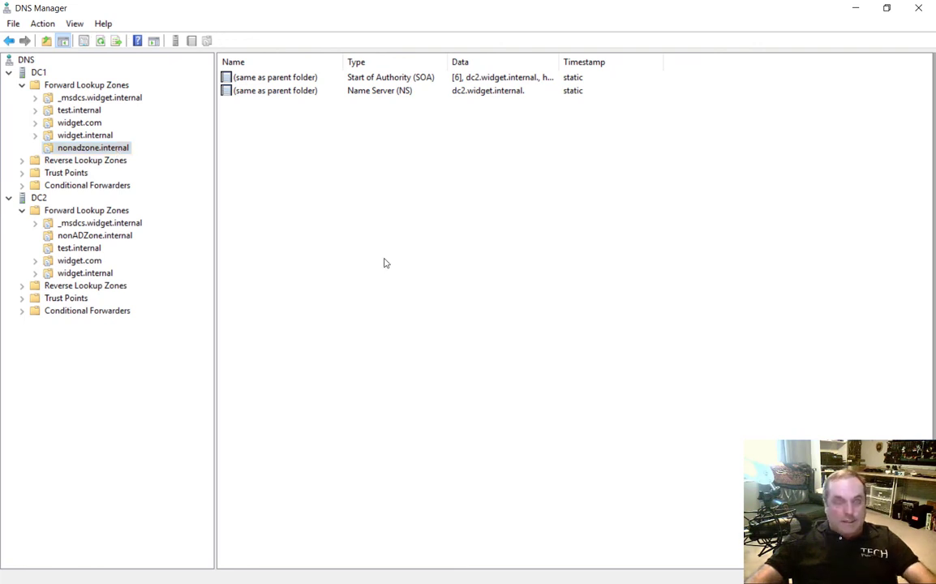